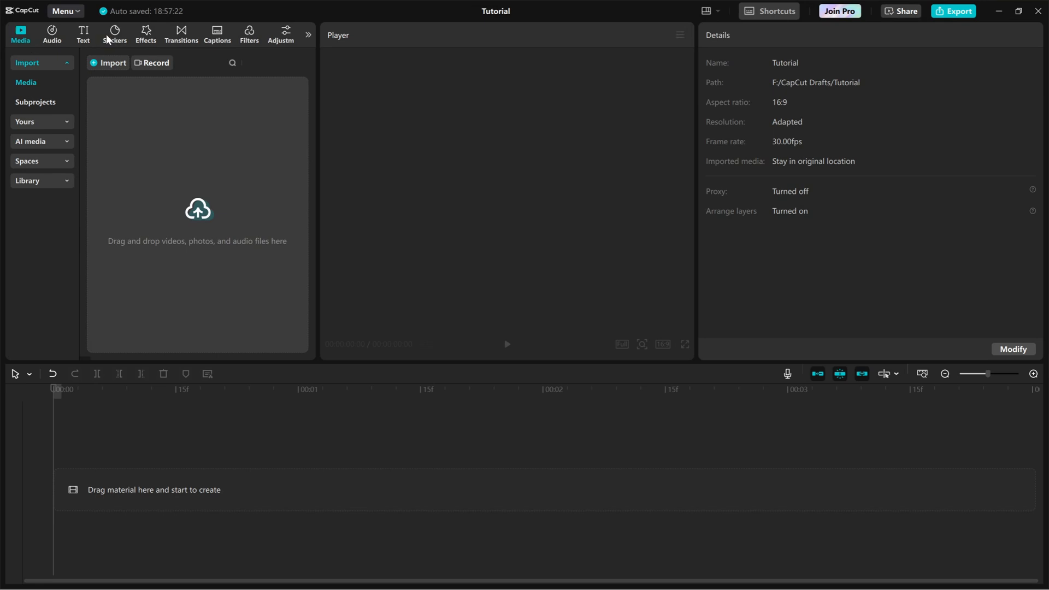
Add a Default text clip to the timeline and reword it to 'TYPING TEXT'.
{"action": "left_click", "coordinate": [84, 33]}
{"action": "left_click_drag", "start_coordinate": [113, 98], "coordinate": [92, 439]}
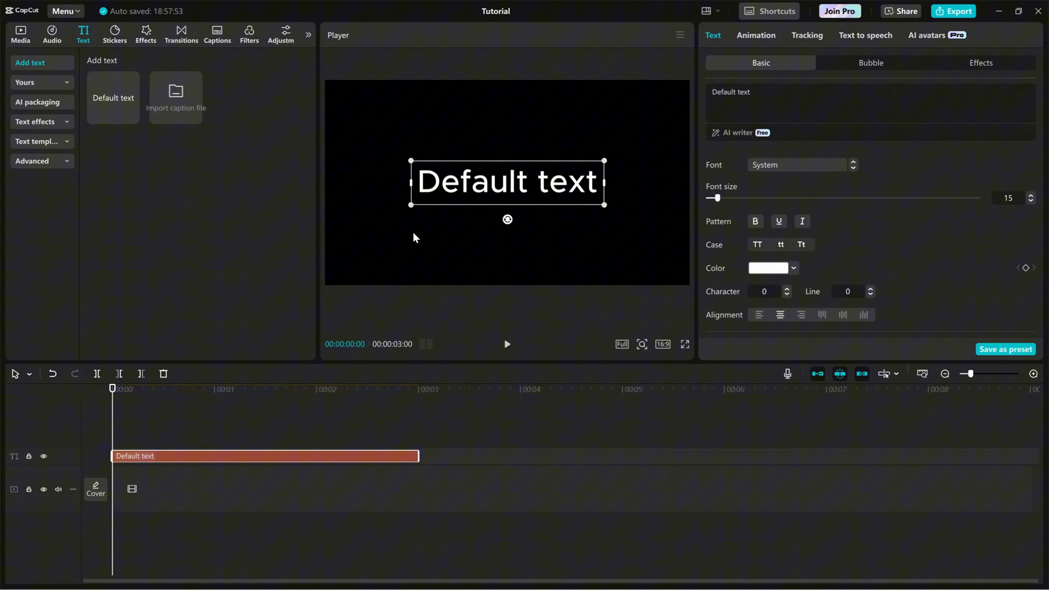
{"action": "double_click", "coordinate": [462, 181]}
{"action": "type", "text": "TY"}
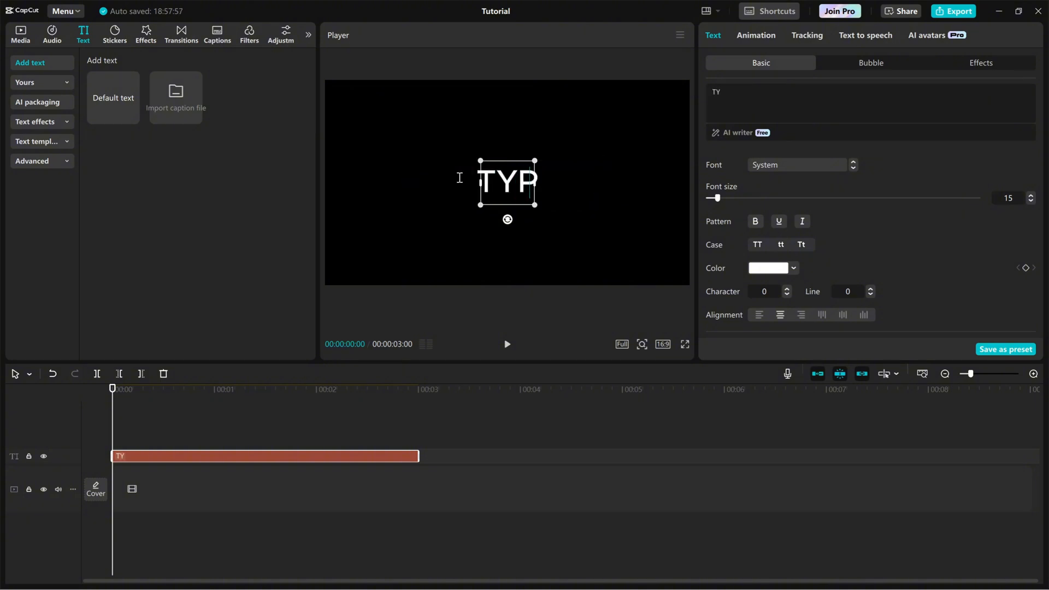
{"action": "type", "text": "PING TEXY"}
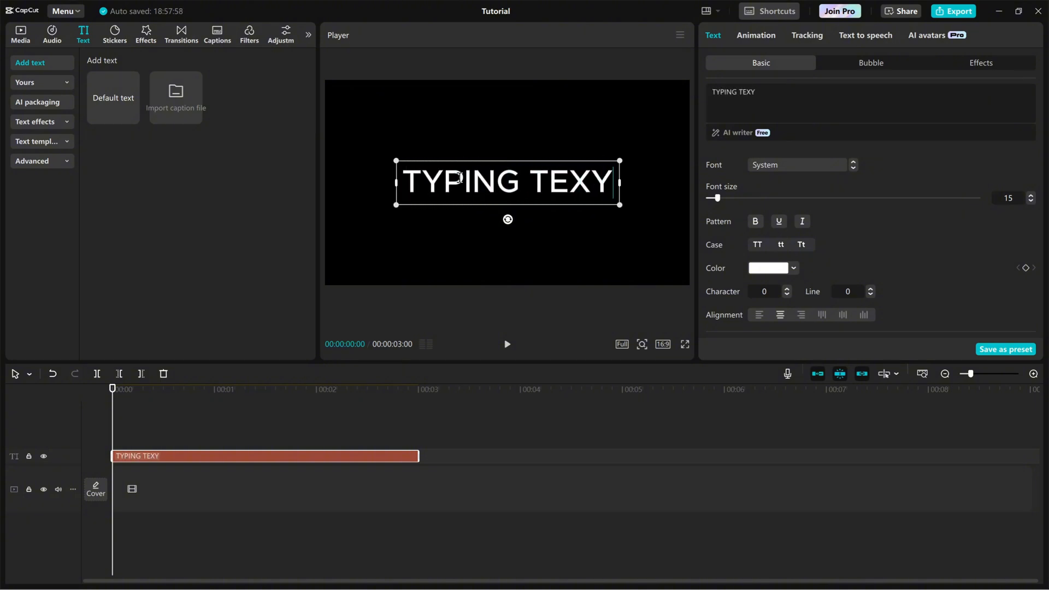
{"action": "key", "text": "BackSpace"}
{"action": "type", "text": "T"}
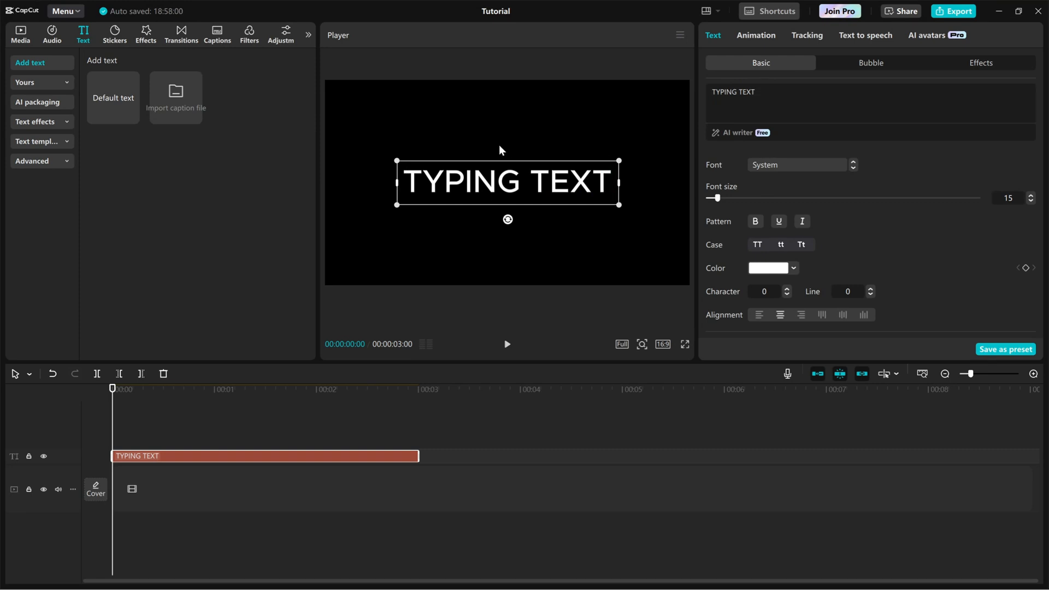
Apply the Typing Cursor in-animation to the title with a 2.2s duration.
{"action": "left_click", "coordinate": [755, 34]}
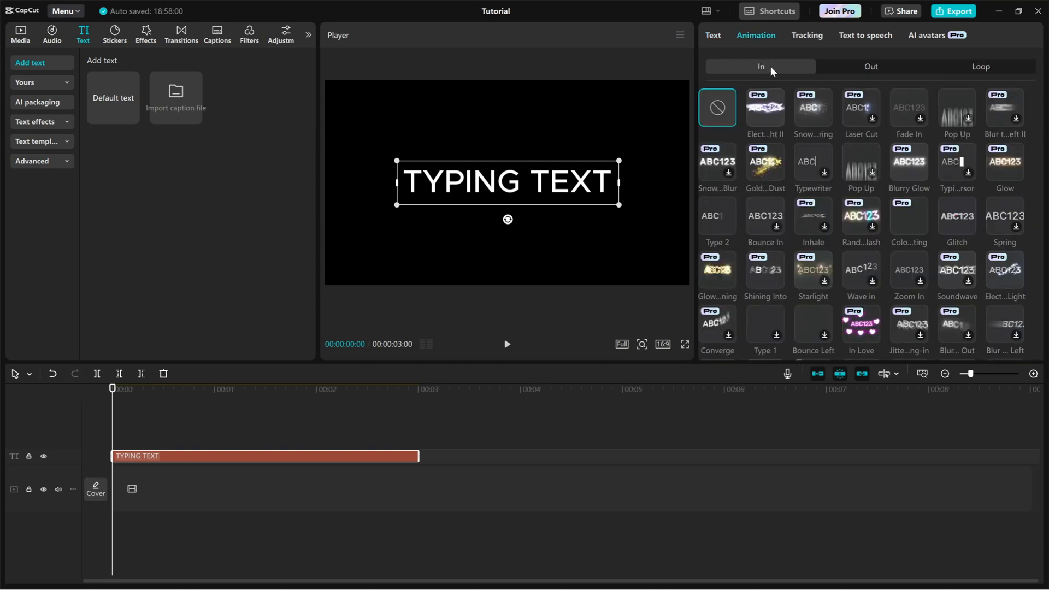
{"action": "scroll", "coordinate": [902, 164], "scroll_direction": "down", "scroll_amount": 1}
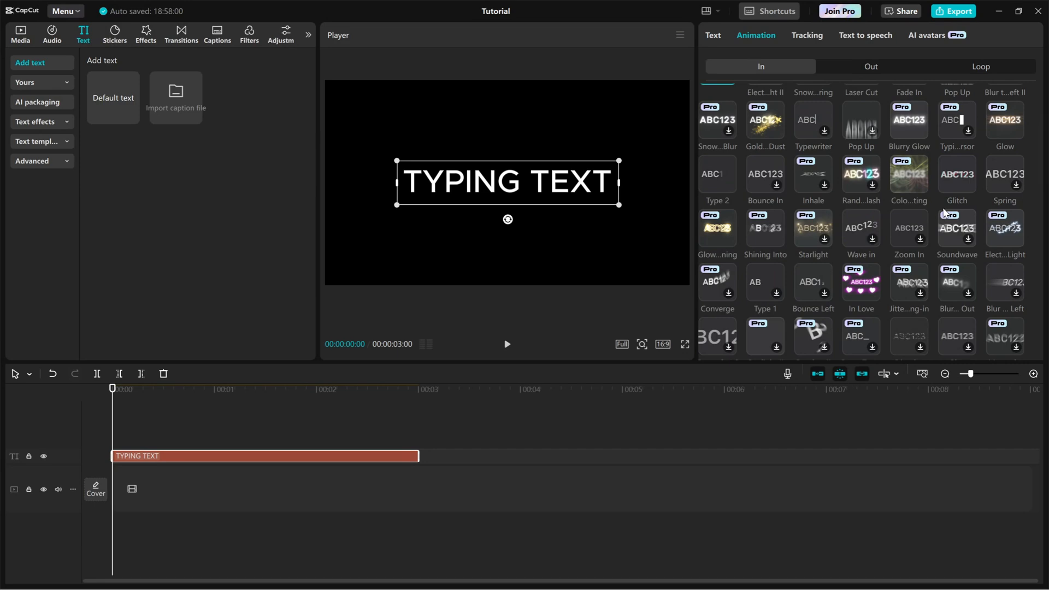
{"action": "scroll", "coordinate": [946, 159], "scroll_direction": "up", "scroll_amount": 1}
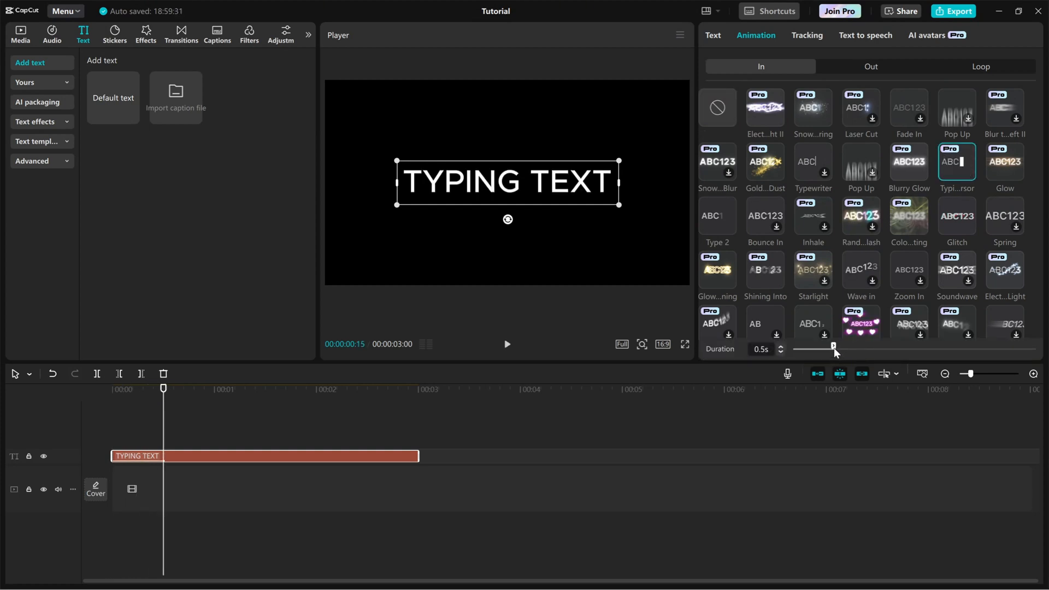
Extend the text clip to 00:07 and stretch its in-animation to 4.6s.
{"action": "left_click", "coordinate": [968, 348]}
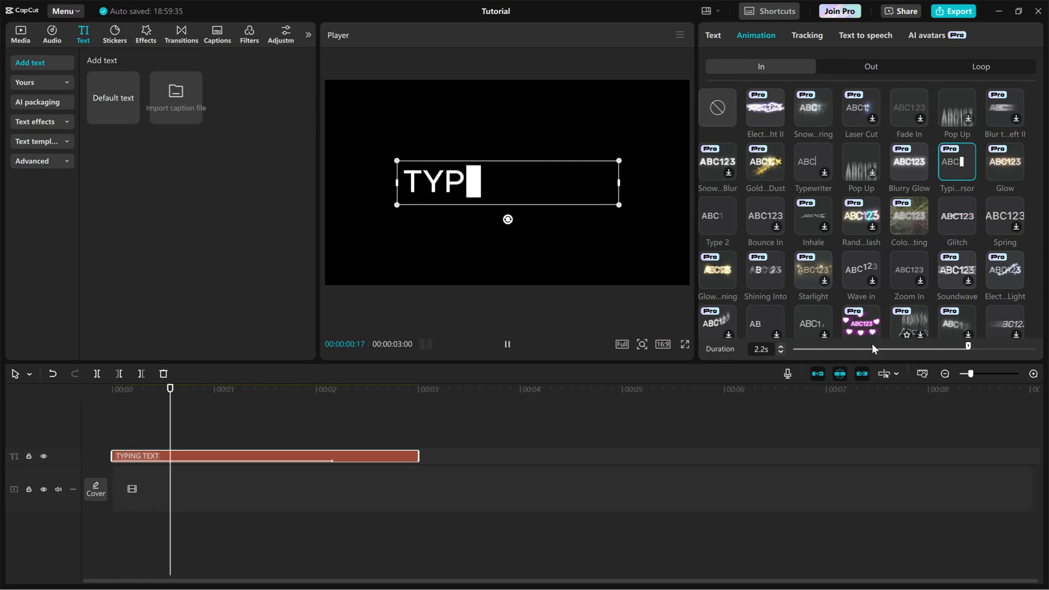
{"action": "left_click_drag", "start_coordinate": [415, 457], "coordinate": [827, 455]}
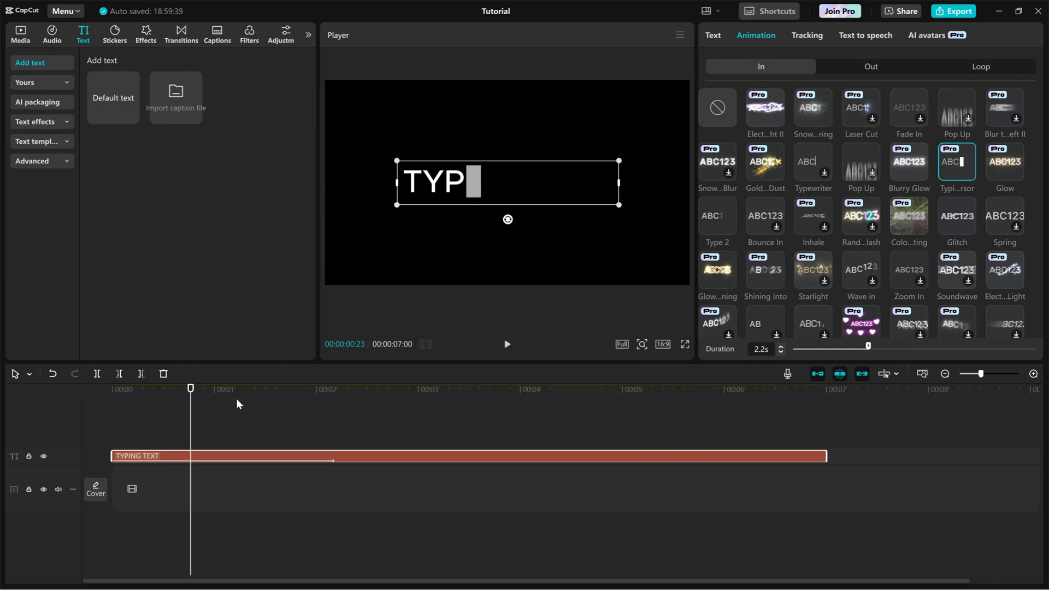
{"action": "left_click_drag", "start_coordinate": [914, 348], "coordinate": [950, 348]}
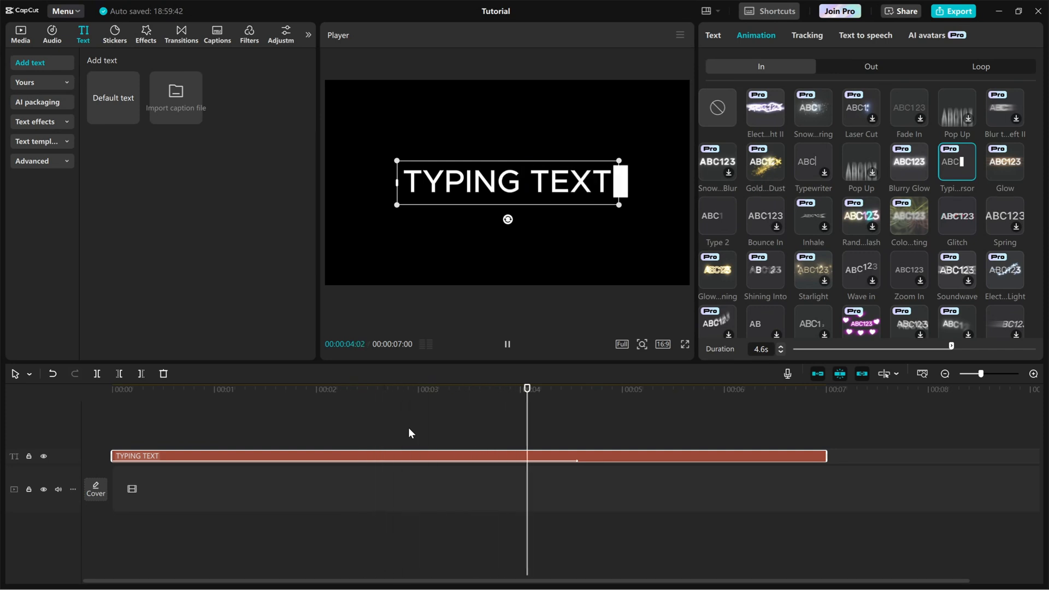
Play the preview from the clip start to see the full title typed out.
{"action": "left_click", "coordinate": [112, 393]}
{"action": "key", "text": "space"}
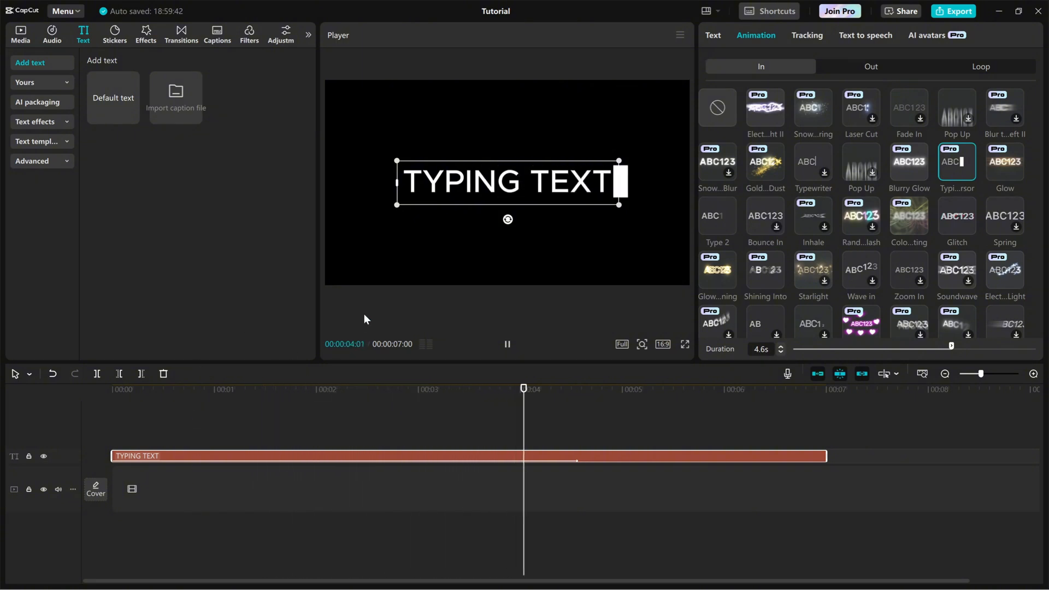
{"action": "left_click", "coordinate": [241, 415]}
{"action": "left_click", "coordinate": [137, 393]}
{"action": "left_click_drag", "start_coordinate": [137, 398], "coordinate": [112, 398]}
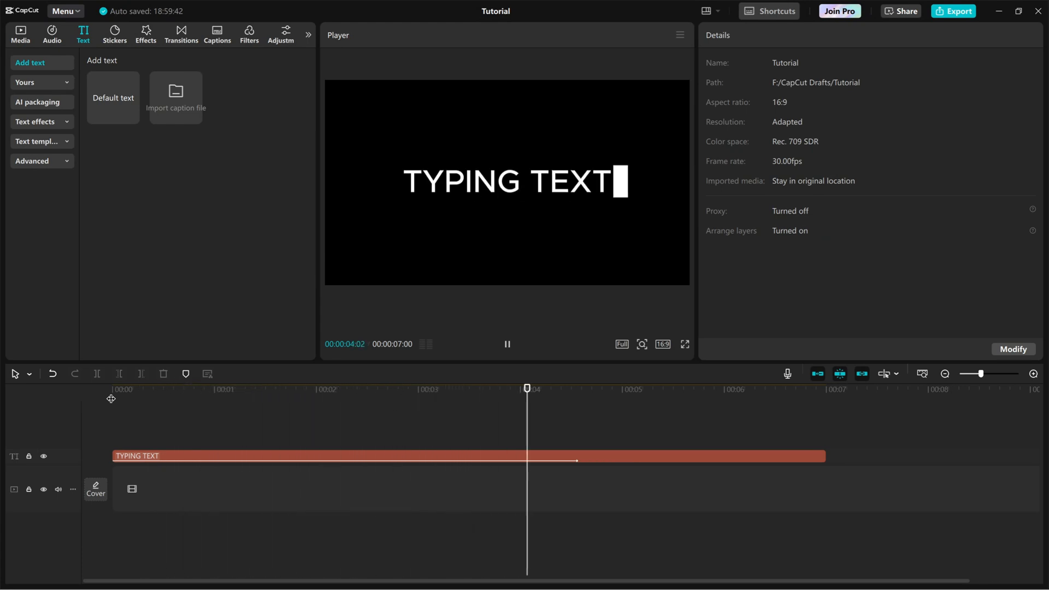
{"action": "key", "text": "space"}
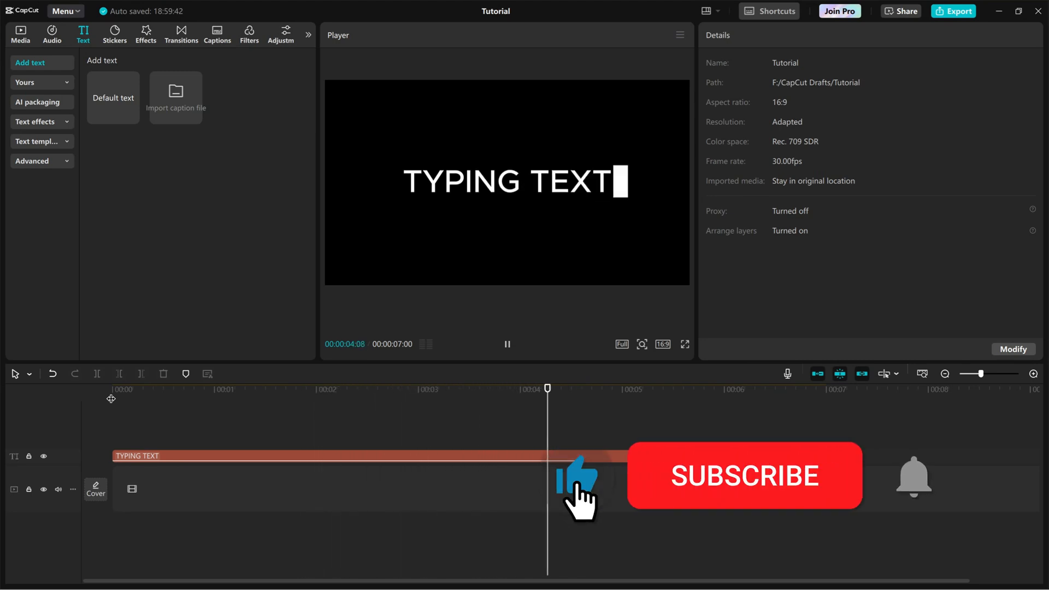